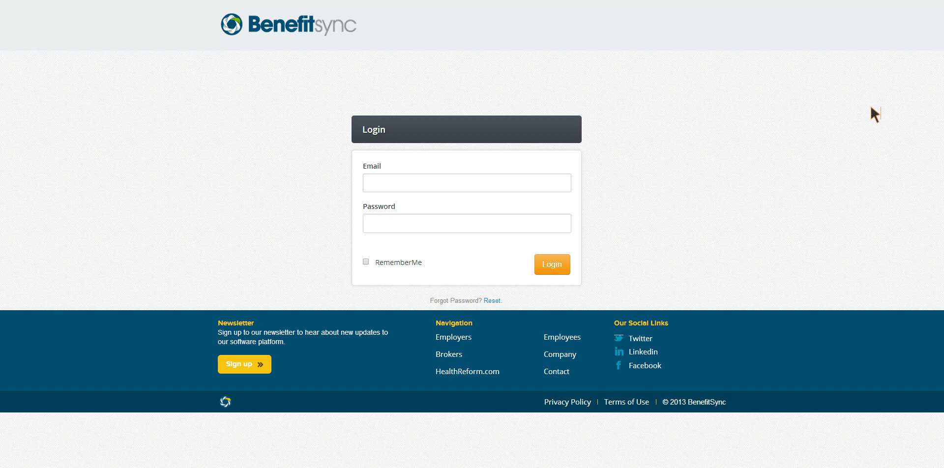
# - Log in to BenefitSync with the agent account's email and password
pyautogui.click(447, 185)
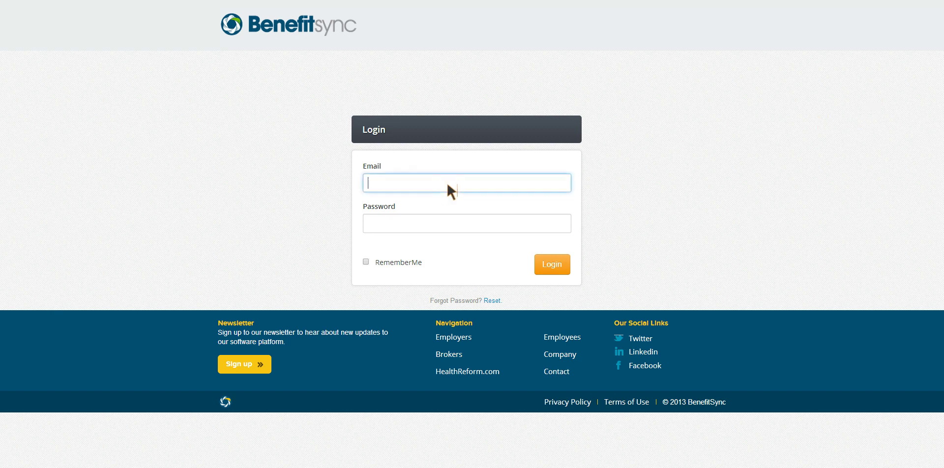
pyautogui.press('Tab')
pyautogui.write('********')
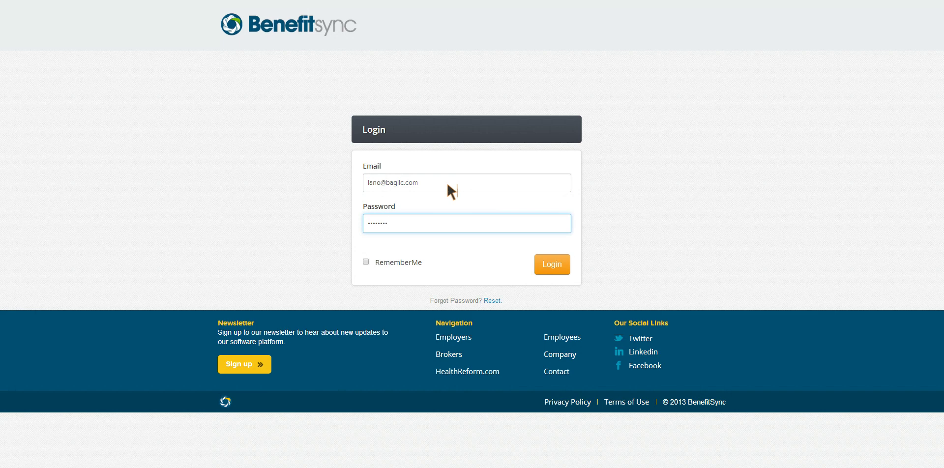
pyautogui.press('Return')
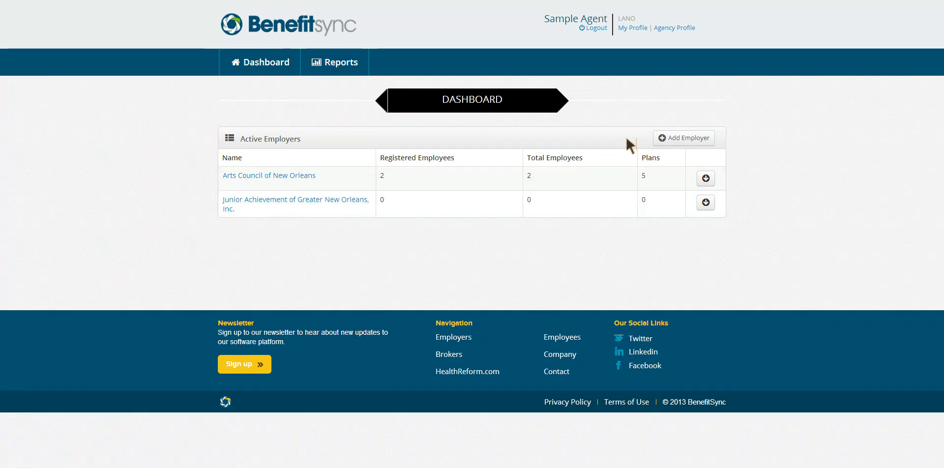
pyautogui.click(688, 135)
pyautogui.click(338, 211)
pyautogui.write('mhgbnmhbv')
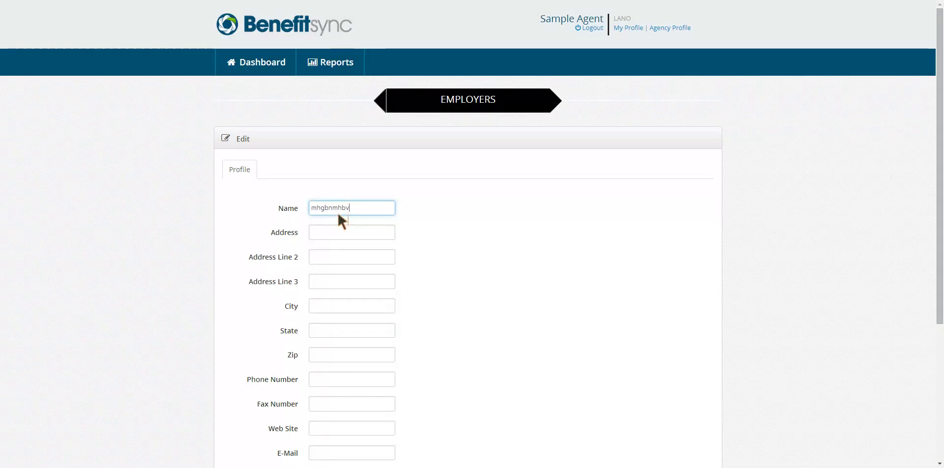
pyautogui.scroll(-3, 393, 241)
pyautogui.scroll(3, 346, 305)
pyautogui.click(242, 56)
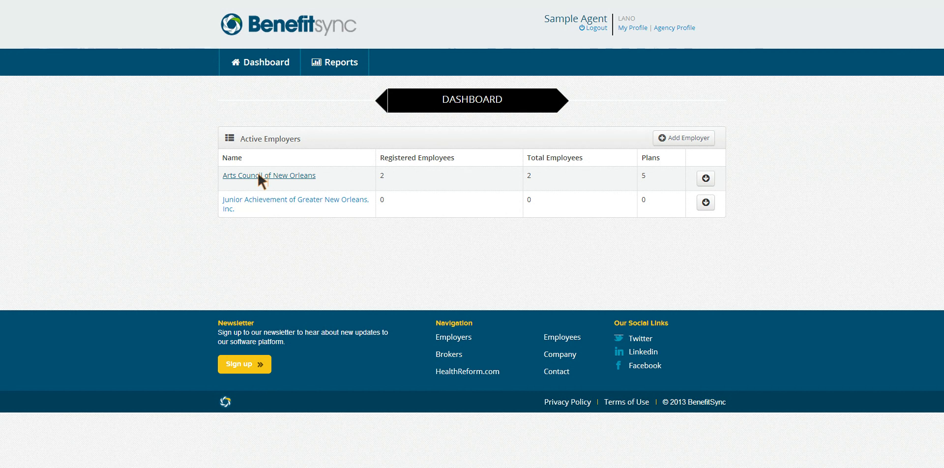
# - Open the Arts Council of New Orleans employer from the Active Employers table
pyautogui.click(257, 176)
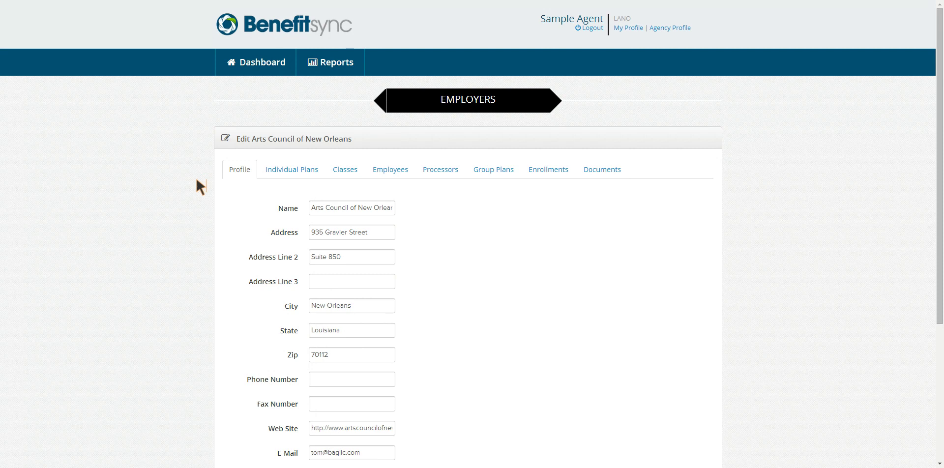
# - Log out of the agent account and sign in with the employer's email and password
pyautogui.click(591, 25)
pyautogui.click(409, 183)
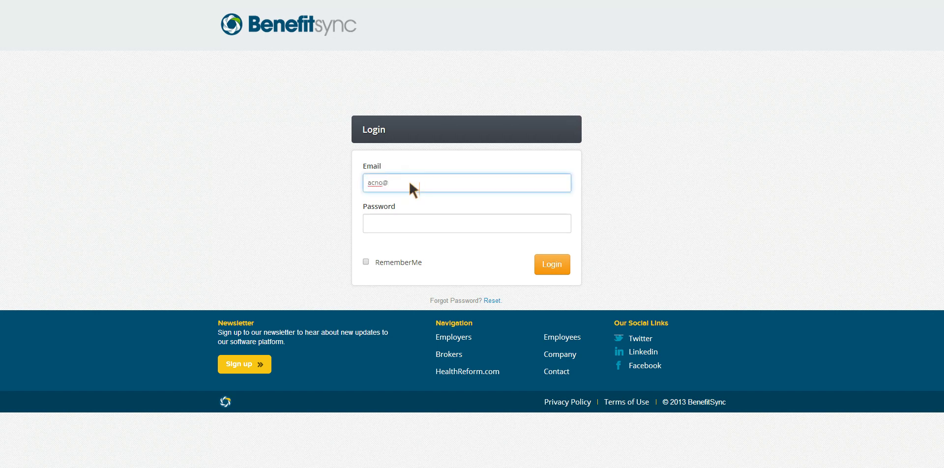
pyautogui.press('Tab')
pyautogui.write('********')
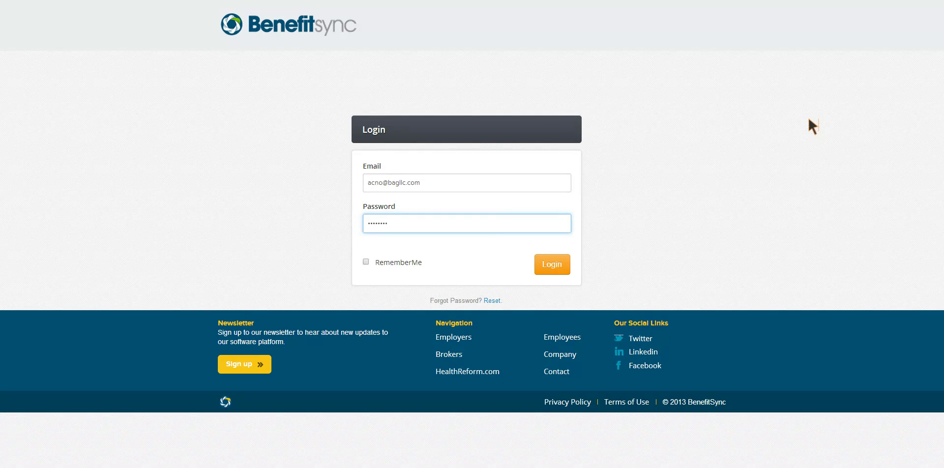
pyautogui.press('Return')
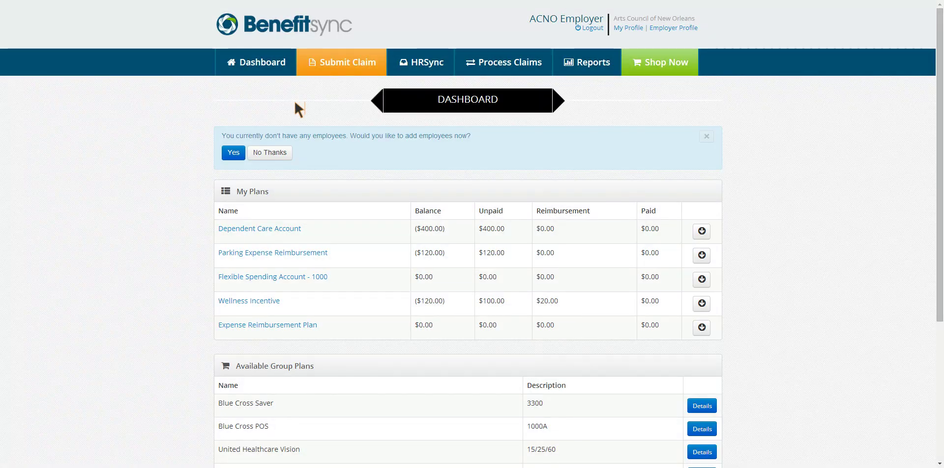
# - Decline the add-employees prompt with No Thanks, then go to the HRSync compliance resources
pyautogui.click(287, 152)
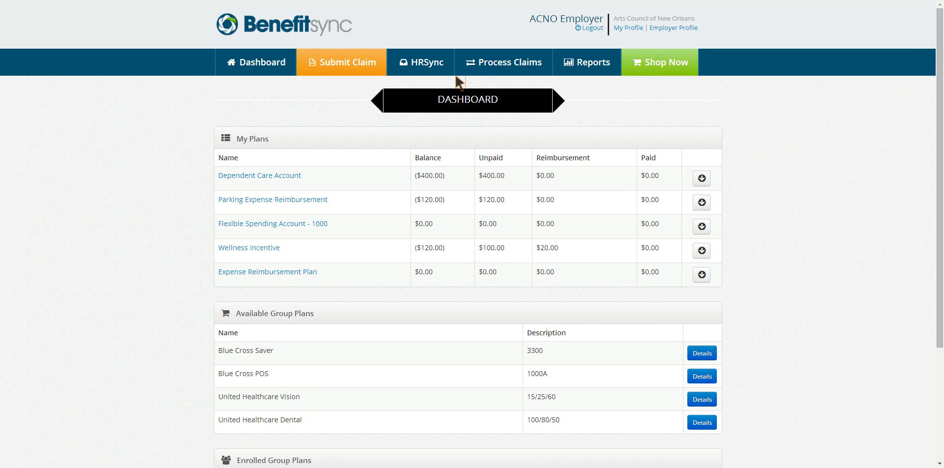
pyautogui.click(424, 64)
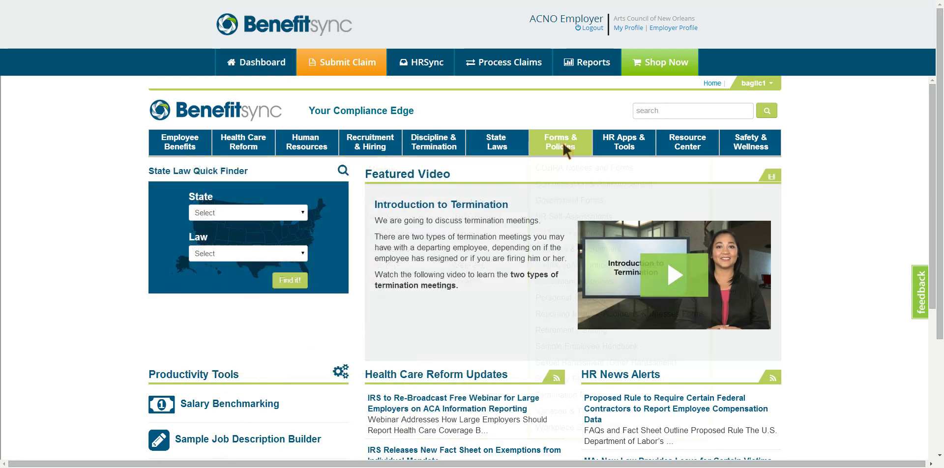
pyautogui.moveTo(625, 145)
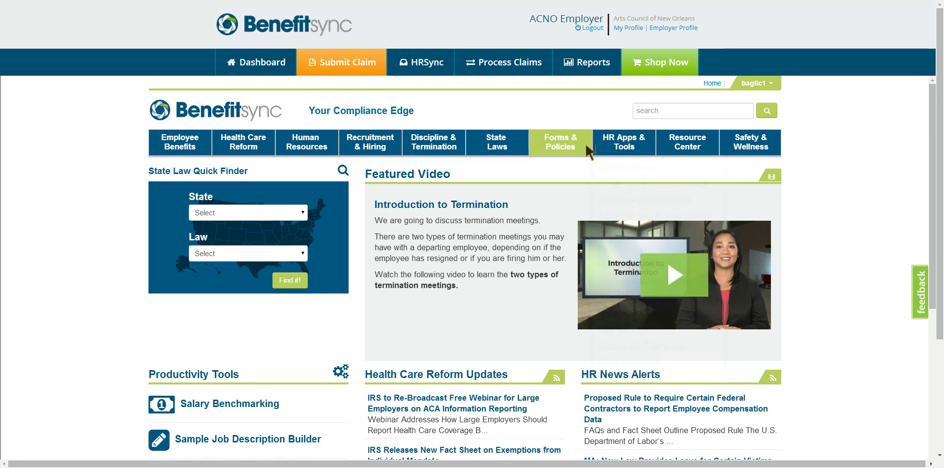
pyautogui.moveTo(571, 141)
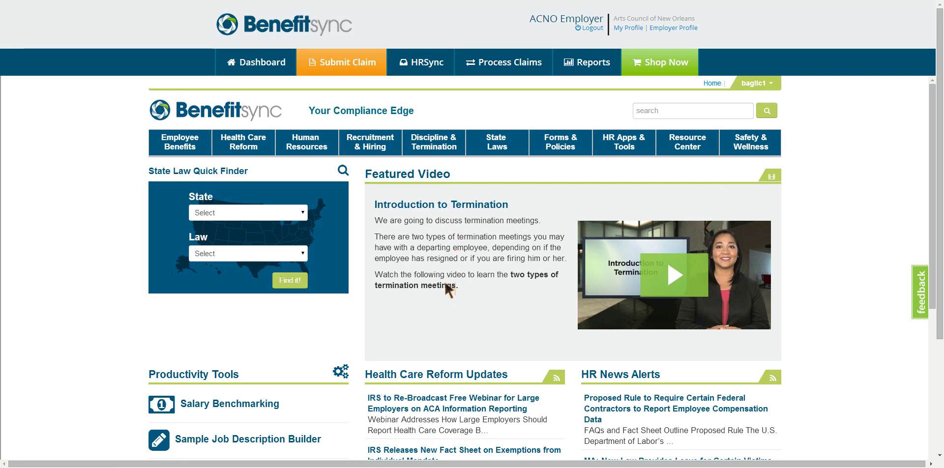
pyautogui.click(502, 65)
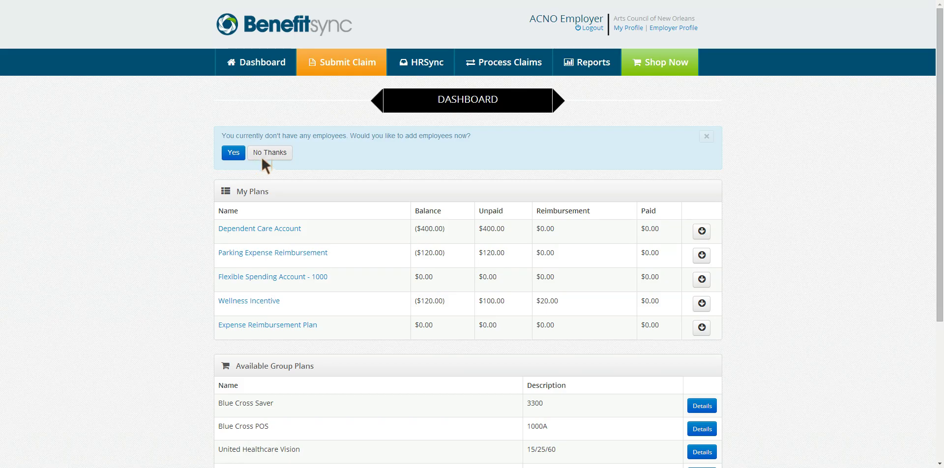
# - Decline the reappearing add-employees prompt and go to the Process Claims page
pyautogui.click(259, 154)
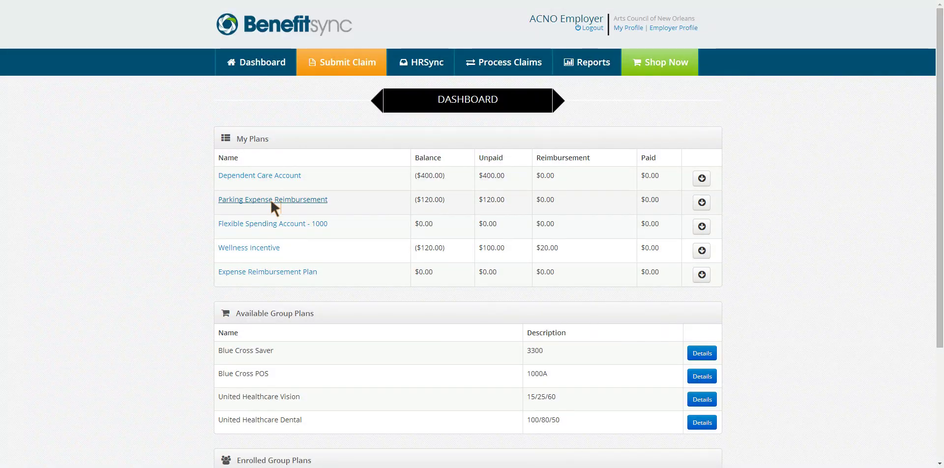
pyautogui.click(506, 60)
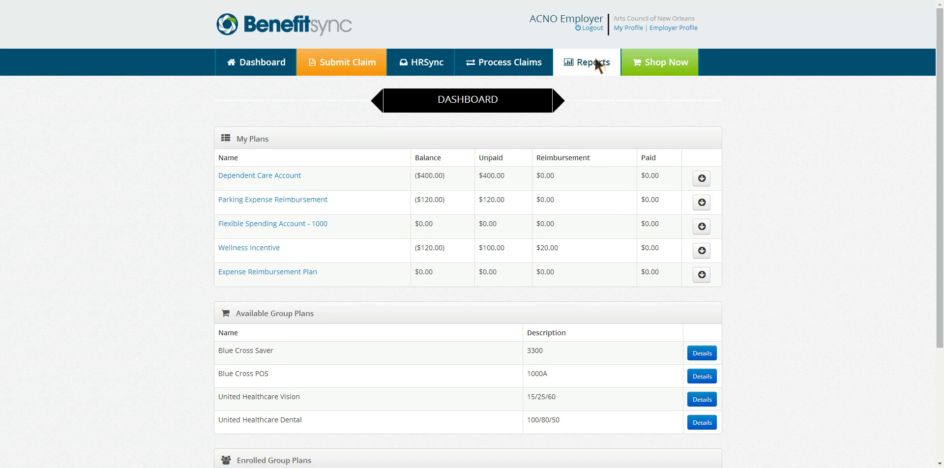
# - Start a free health insurance quote with ZIP code 70005 and the applicant's email
pyautogui.click(669, 64)
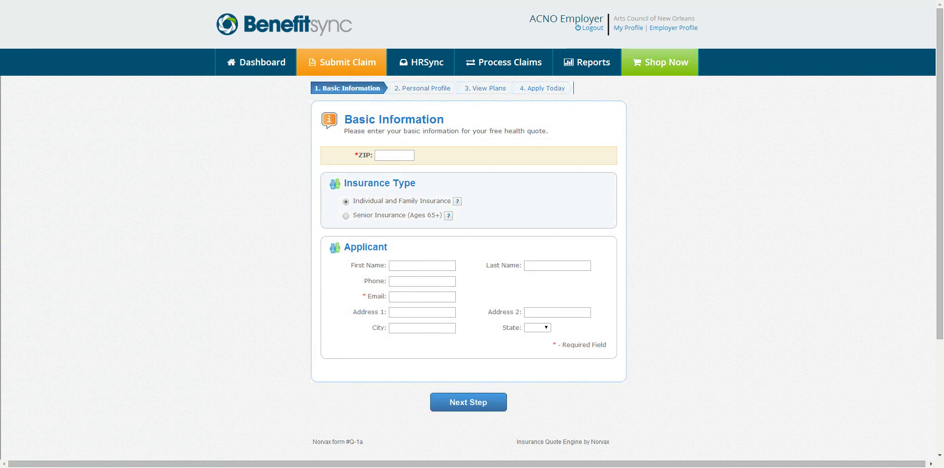
pyautogui.click(385, 153)
pyautogui.write('70005')
pyautogui.click(406, 297)
pyautogui.click(468, 402)
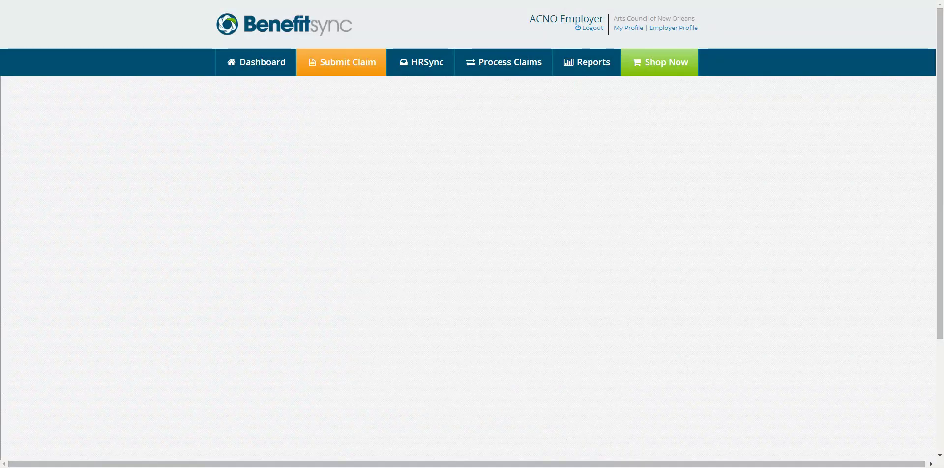
# - Enter the applicant's birth date 10/02/1980 and view the insurance plan quotes
pyautogui.click(386, 236)
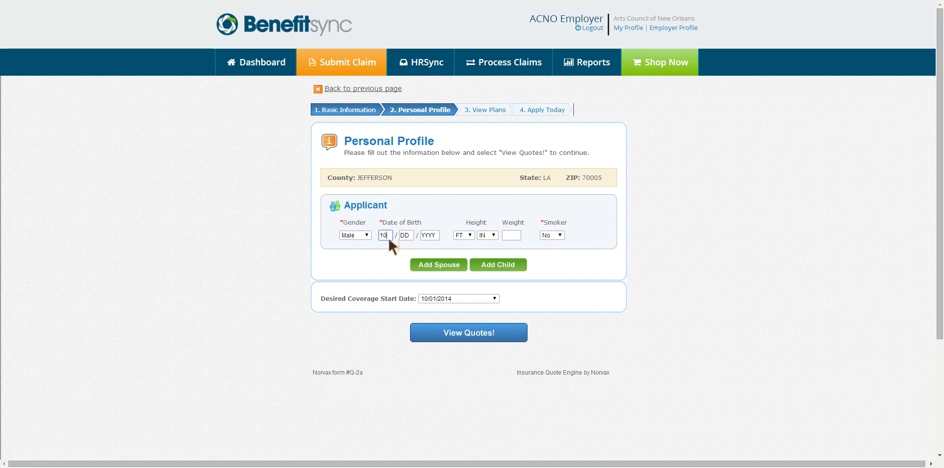
pyautogui.write('10 / 02 / 1980')
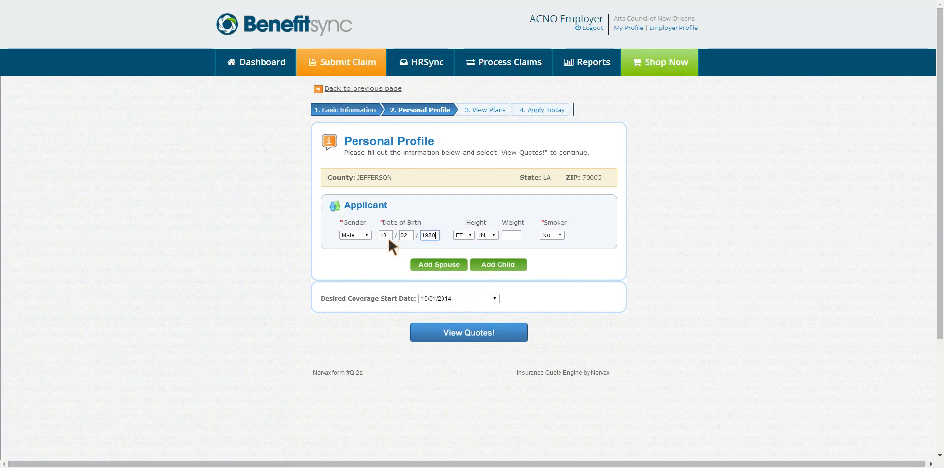
pyautogui.click(466, 335)
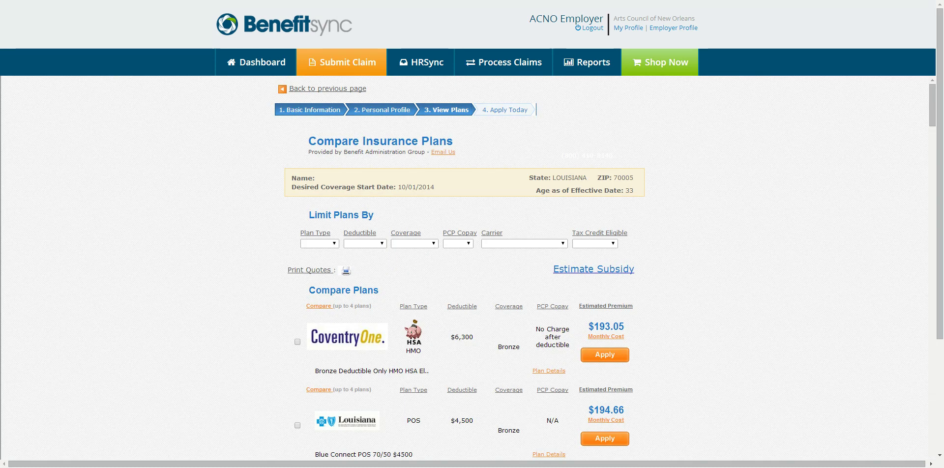
# - Look over the quote results and the tax credit eligibility filter, leaving it unchanged
pyautogui.scroll(-20, 320, 272)
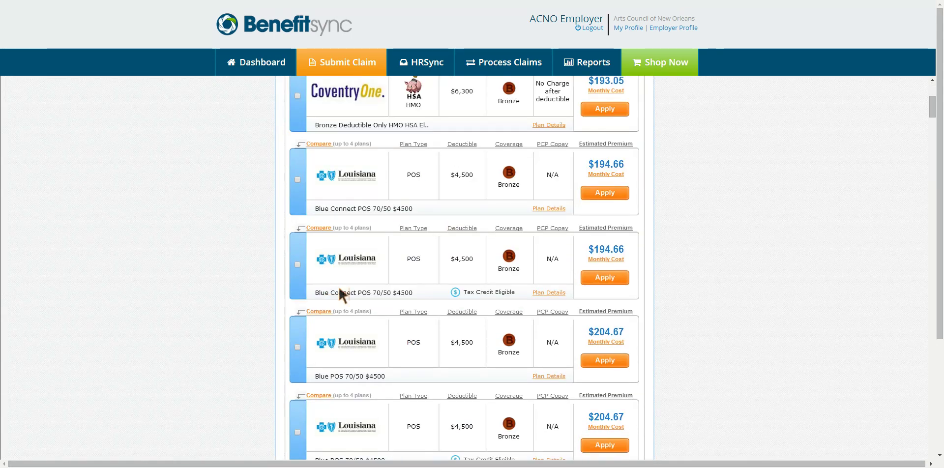
pyautogui.scroll(20, 354, 296)
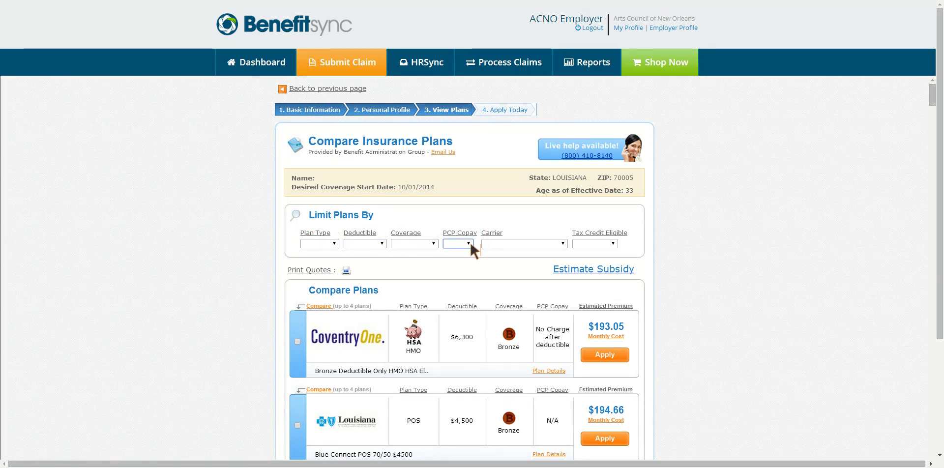
pyautogui.click(610, 247)
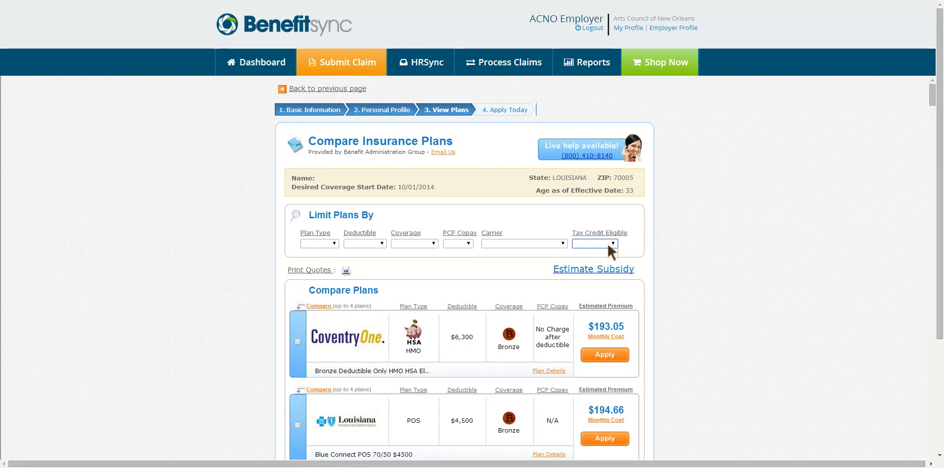
pyautogui.click(680, 224)
# - Apply a subsidy estimate for household income 18000 and browse the discounted plan prices
pyautogui.click(604, 269)
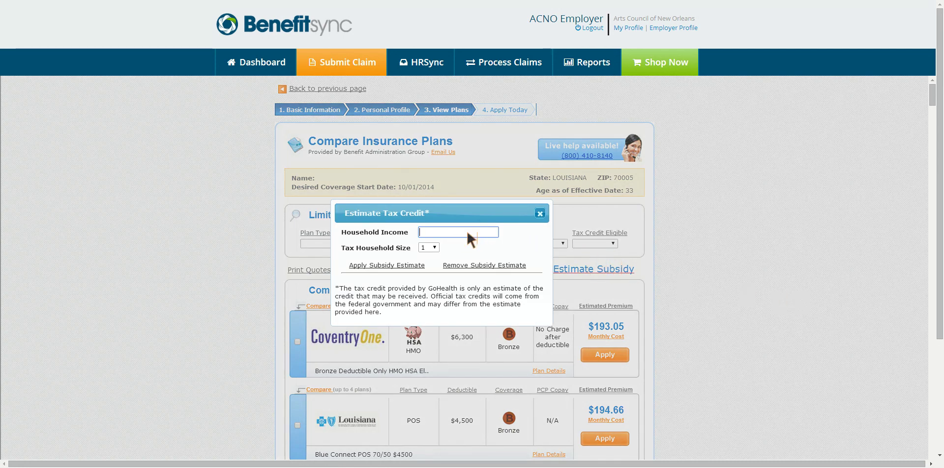
pyautogui.write('18000')
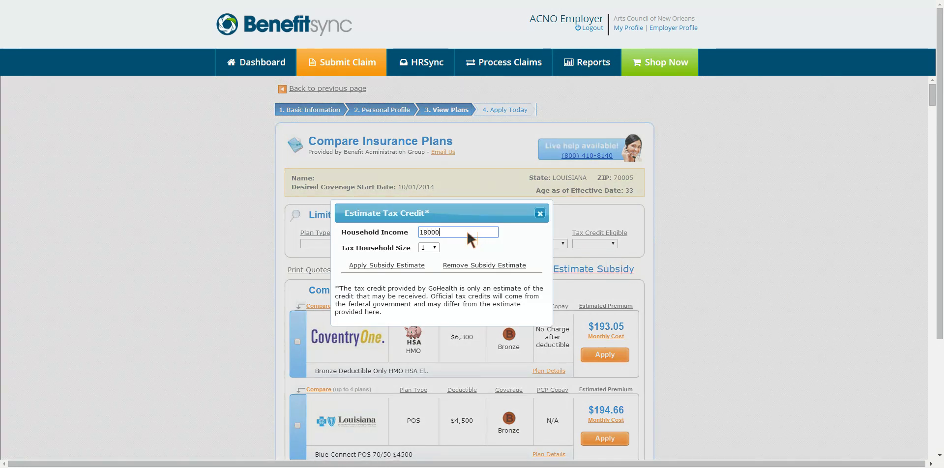
pyautogui.click(386, 266)
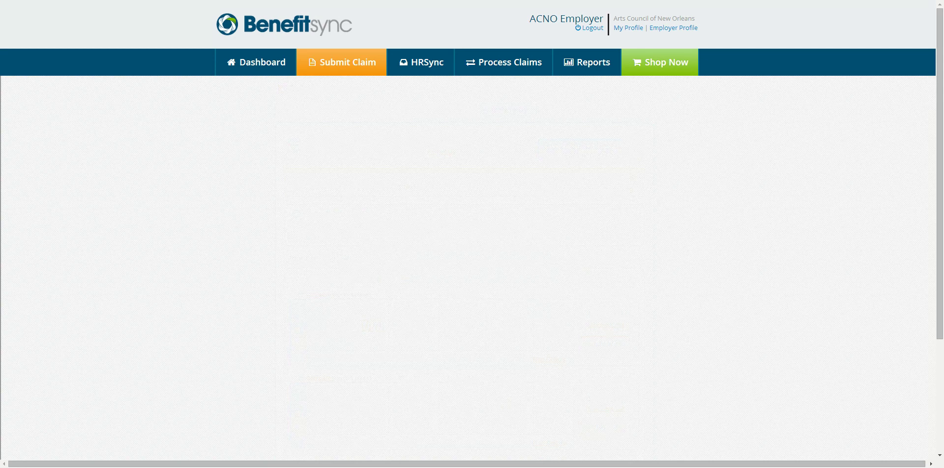
pyautogui.scroll(-4, 464, 268)
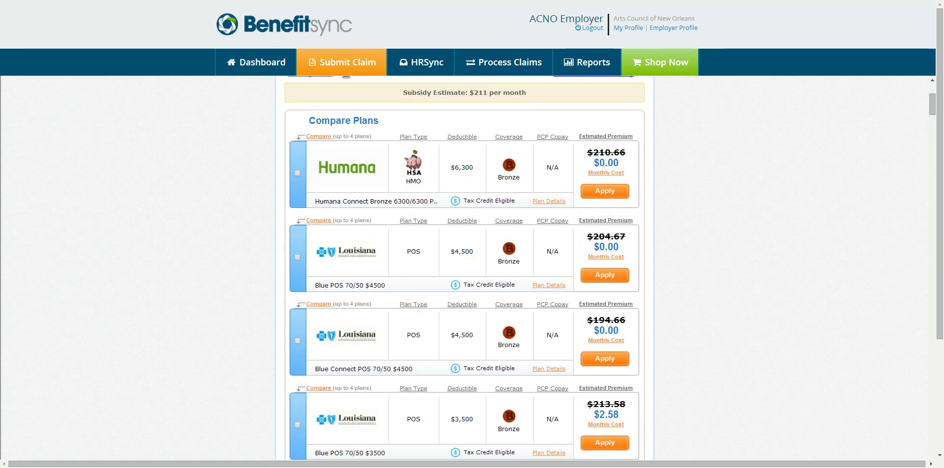
pyautogui.scroll(3, 617, 264)
pyautogui.scroll(-2, 523, 296)
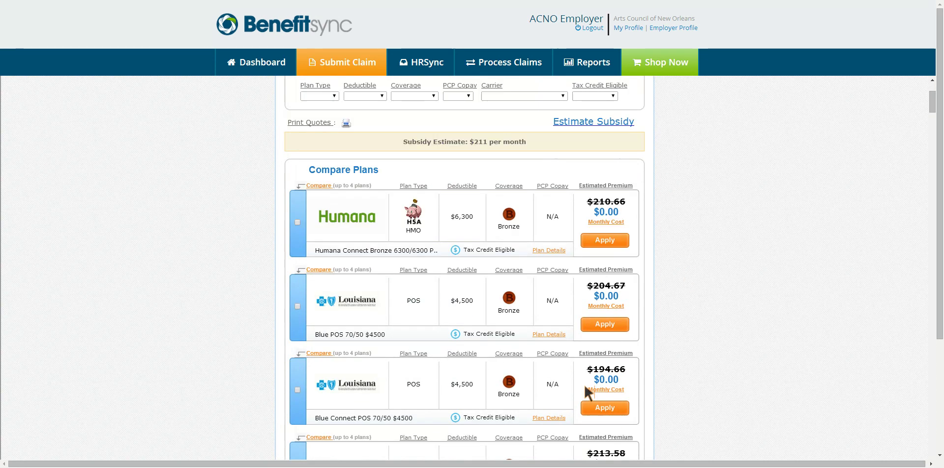
pyautogui.scroll(-2, 585, 393)
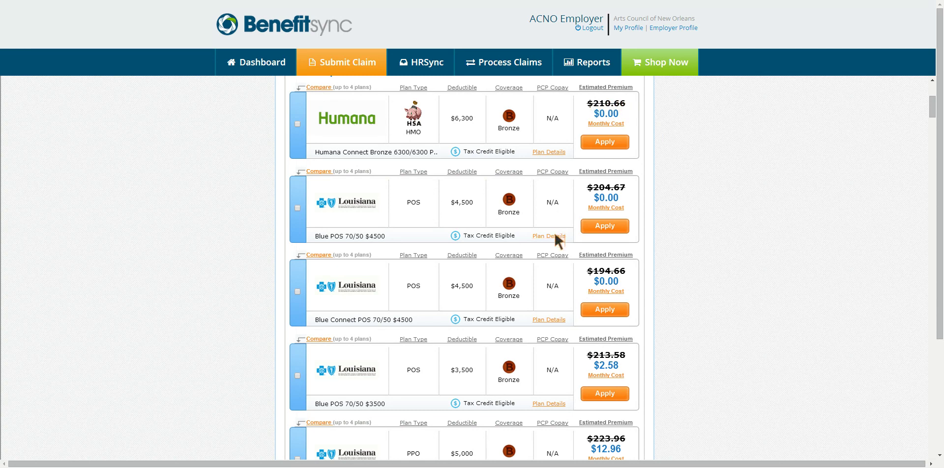
pyautogui.scroll(2, 557, 231)
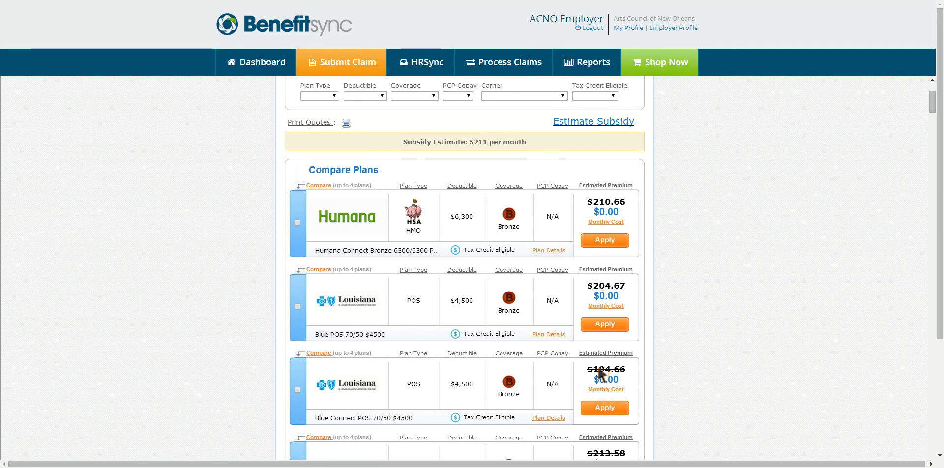
pyautogui.scroll(-4, 553, 382)
pyautogui.scroll(7, 554, 382)
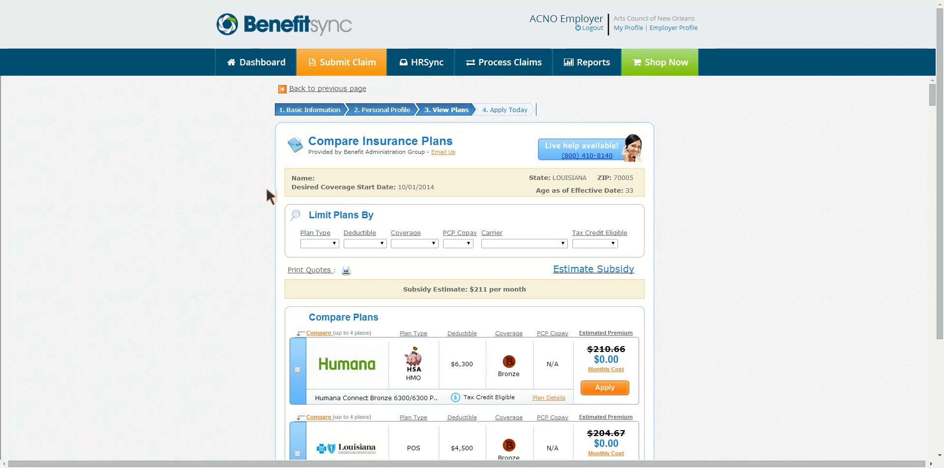
# - Open the employer profile and review its Individual Plans, Employee Classes, Employees, Processors and Group Plans tabs
pyautogui.click(666, 28)
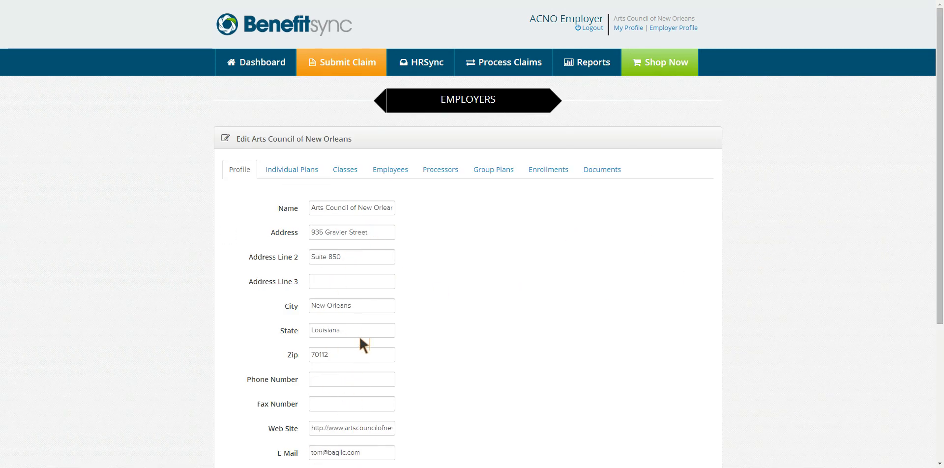
pyautogui.click(278, 165)
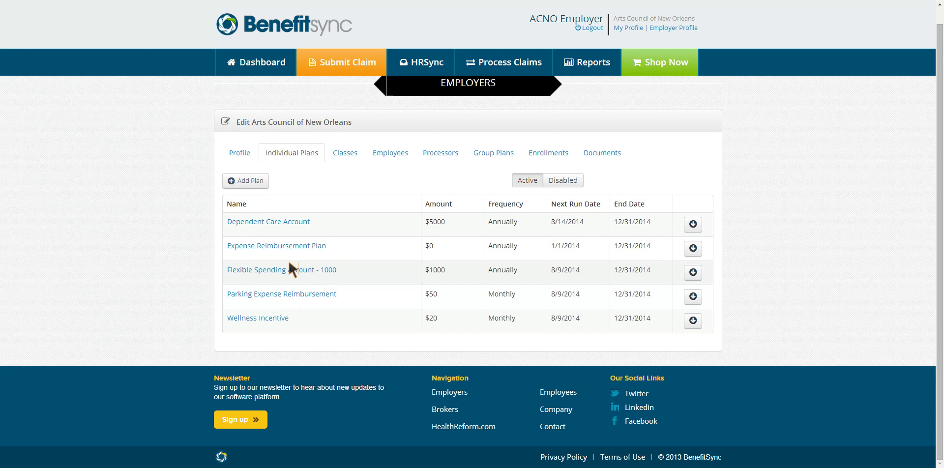
pyautogui.click(344, 154)
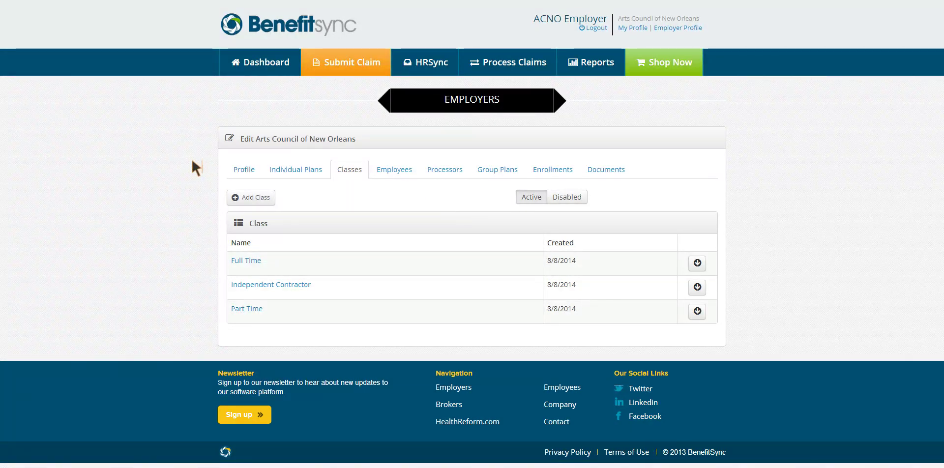
pyautogui.click(385, 170)
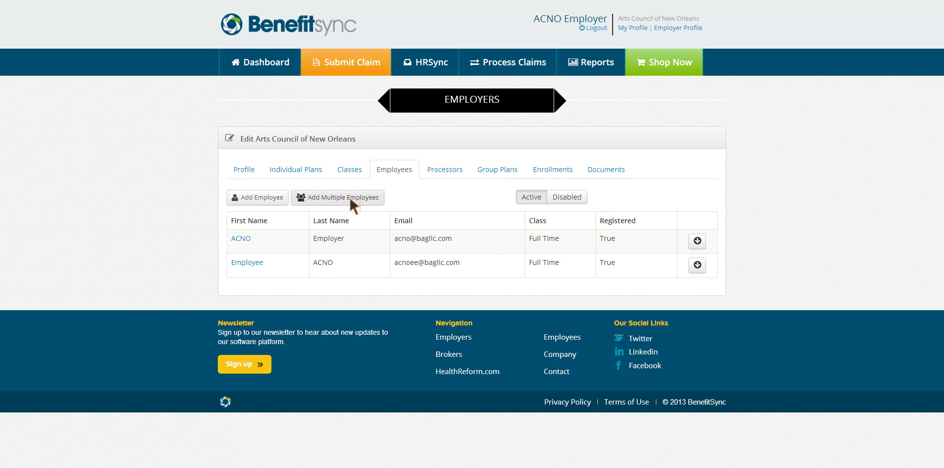
pyautogui.click(431, 169)
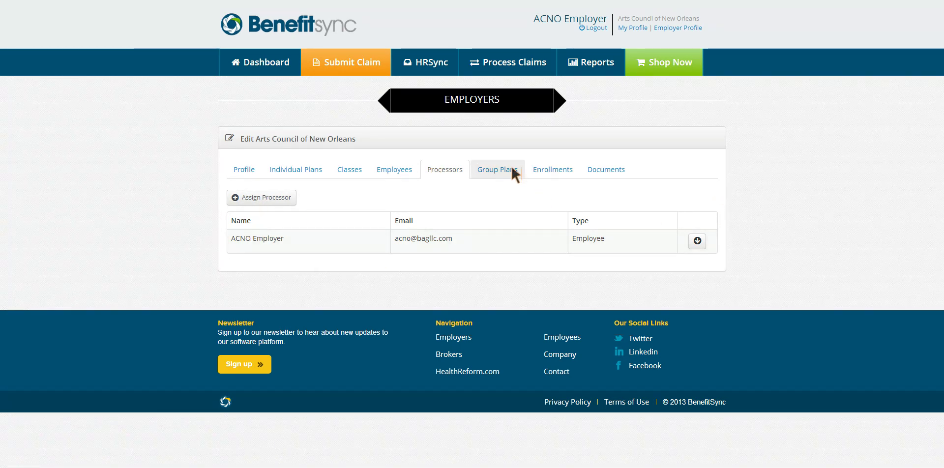
pyautogui.click(498, 169)
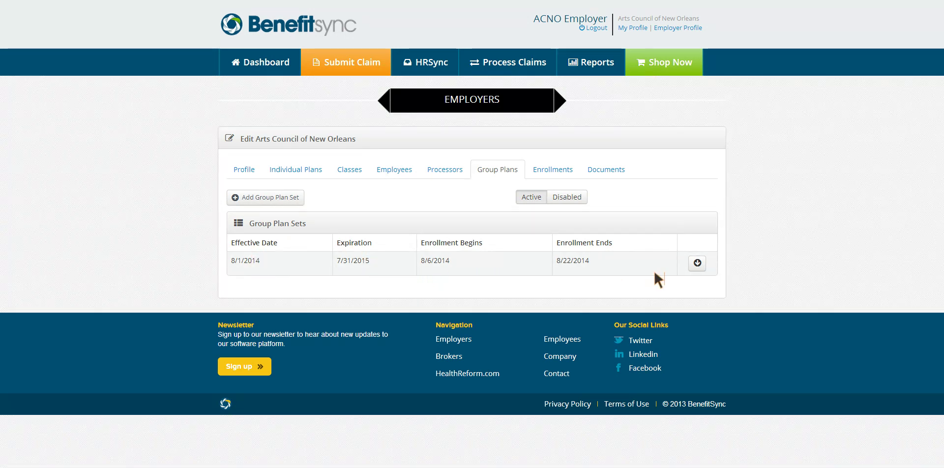
# - Review the 8/1/2014 group plan set's plans and contributions, then check the Enrollments tab
pyautogui.click(696, 263)
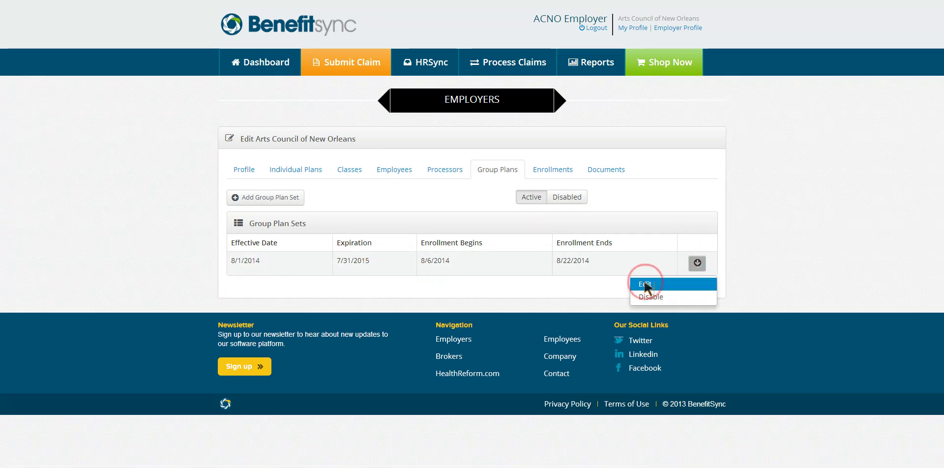
pyautogui.click(644, 281)
pyautogui.scroll(-3, 619, 293)
pyautogui.scroll(3, 566, 298)
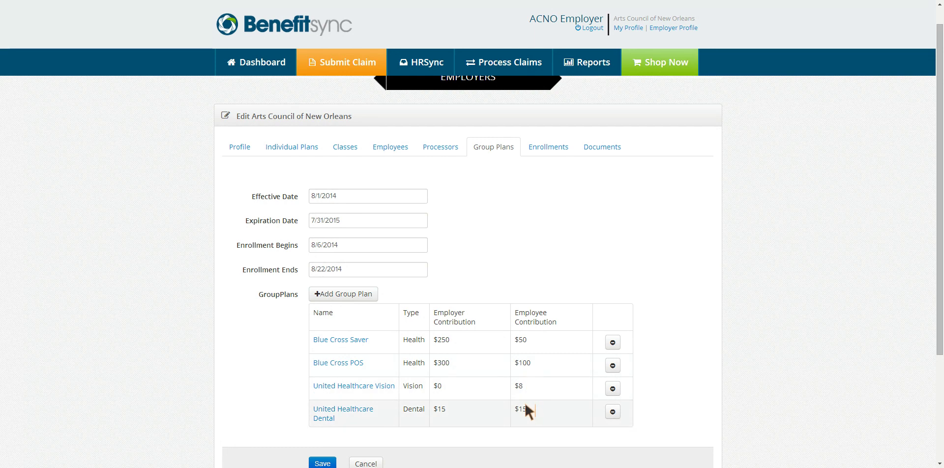
pyautogui.scroll(-3, 269, 293)
pyautogui.scroll(4, 274, 312)
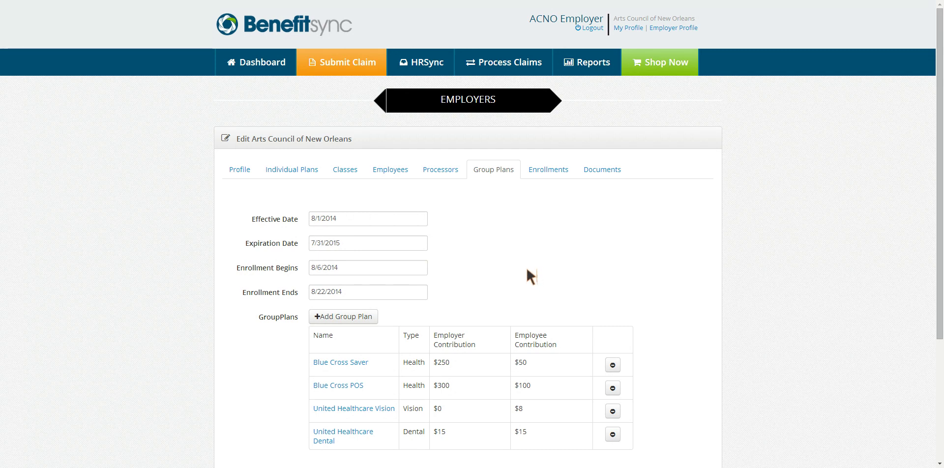
pyautogui.click(538, 170)
pyautogui.scroll(2, 701, 177)
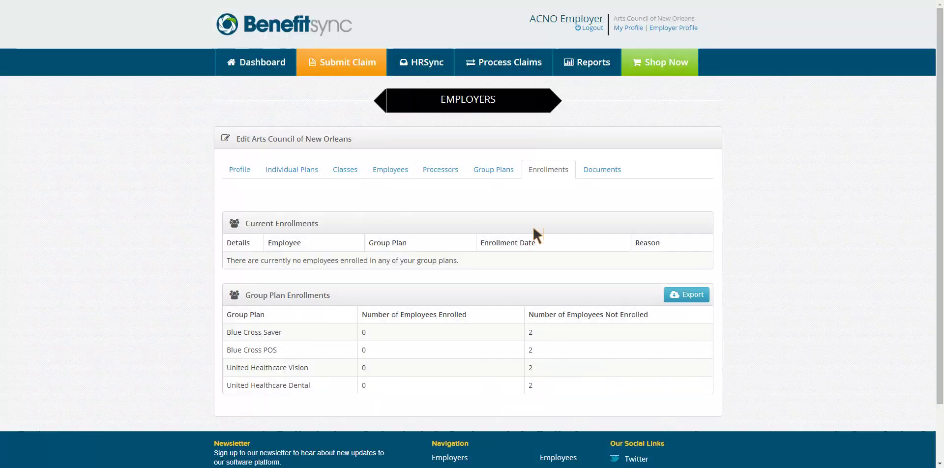
# - Switch to the Documents tab showing Exchange Notice.pdf and Employee Handbook.doc
pyautogui.click(592, 170)
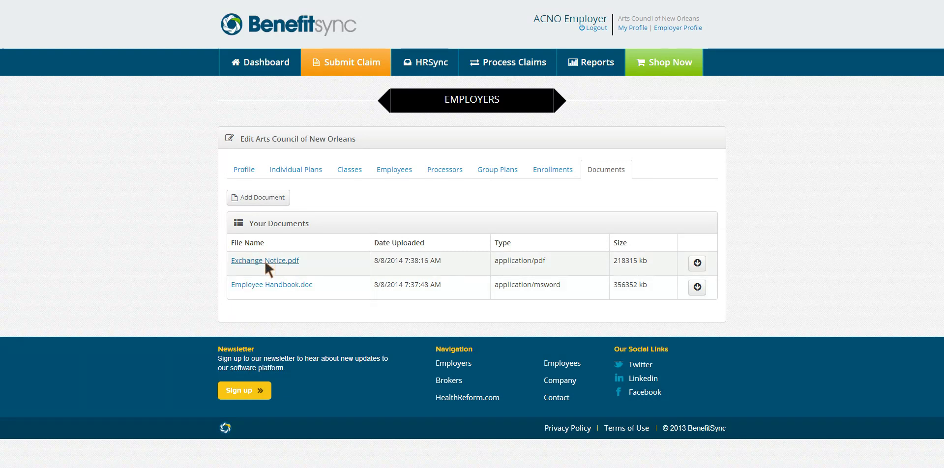
# - Start a new document and attach Wage-Works-FSA-Flyer.pdf as the upload file
pyautogui.click(269, 197)
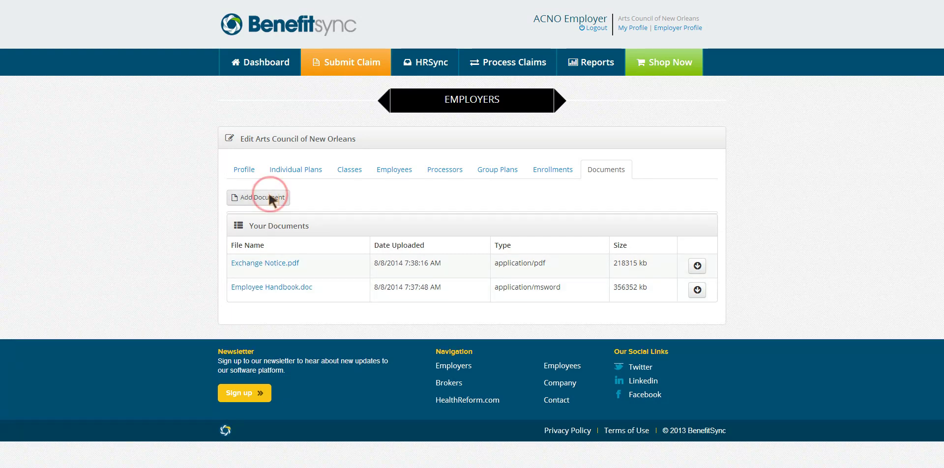
pyautogui.click(340, 241)
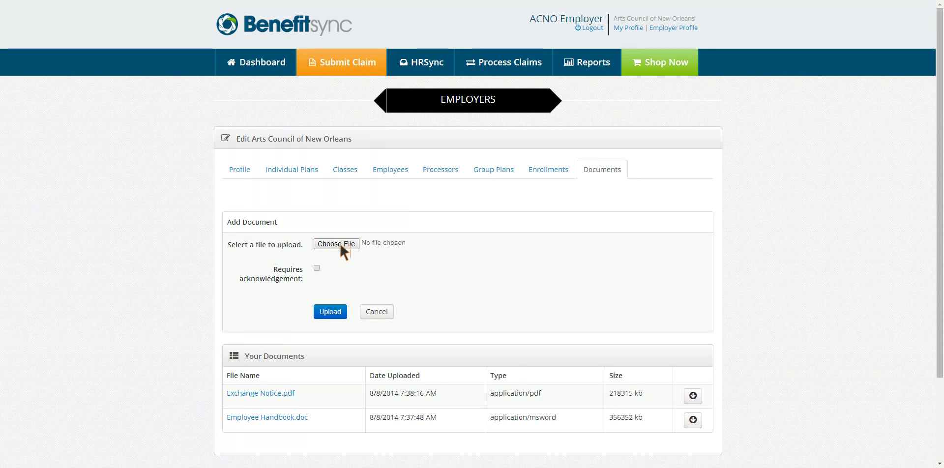
pyautogui.press('Return')
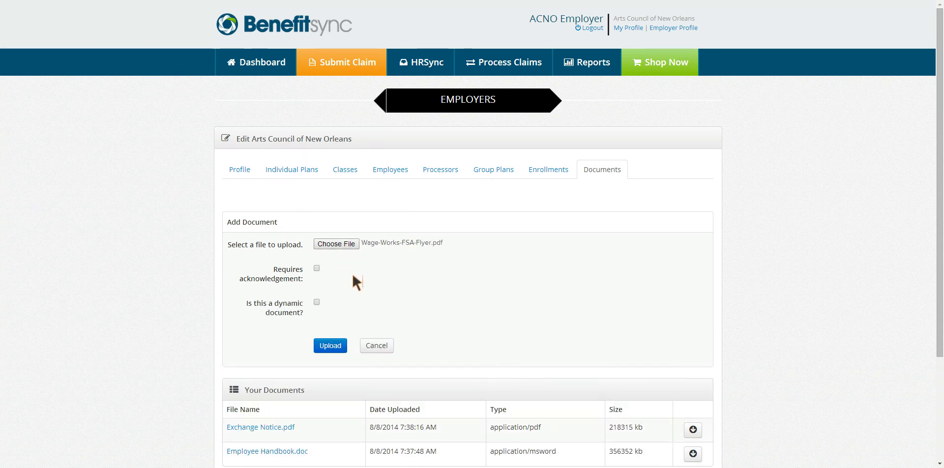
# - Mark the flyer as requiring acknowledgement and leave it not dynamic
pyautogui.click(318, 268)
pyautogui.click(317, 301)
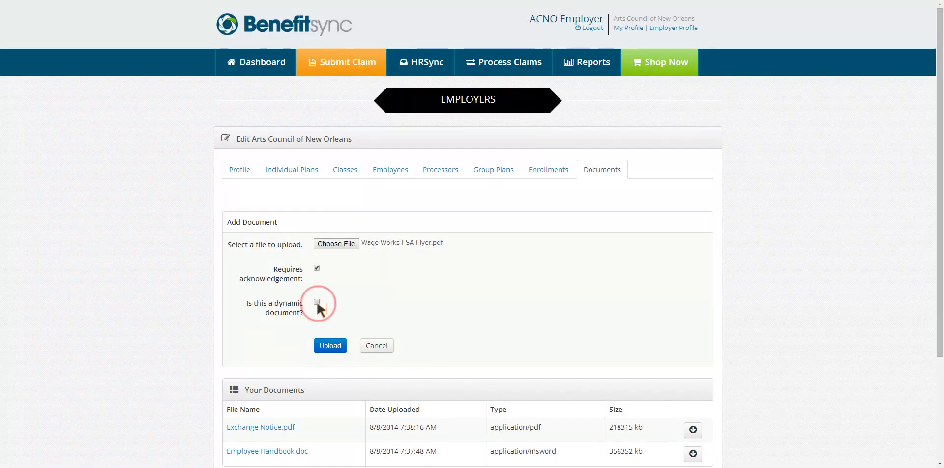
pyautogui.click(240, 177)
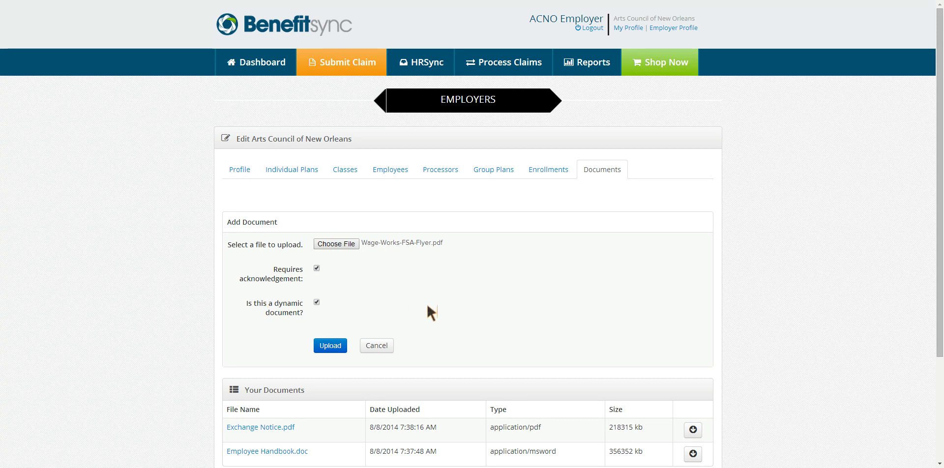
pyautogui.click(316, 303)
pyautogui.scroll(-3, 412, 345)
pyautogui.scroll(1, 413, 295)
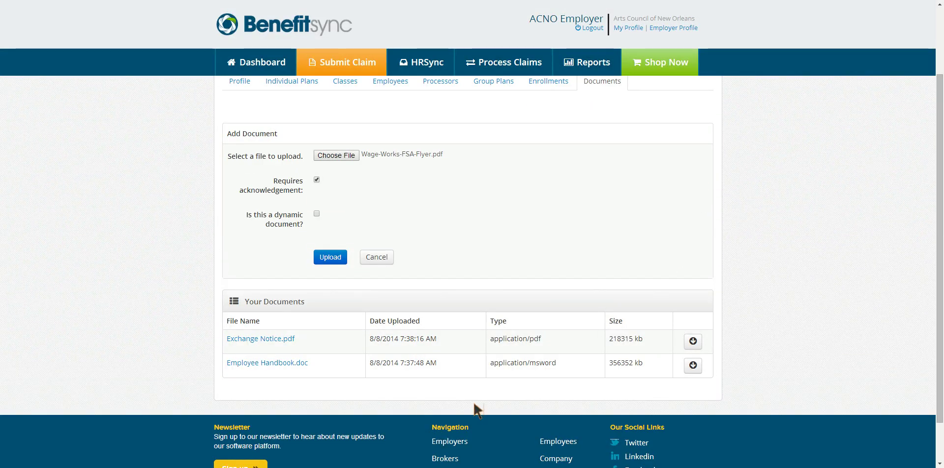
pyautogui.scroll(2, 686, 362)
pyautogui.scroll(-1, 713, 350)
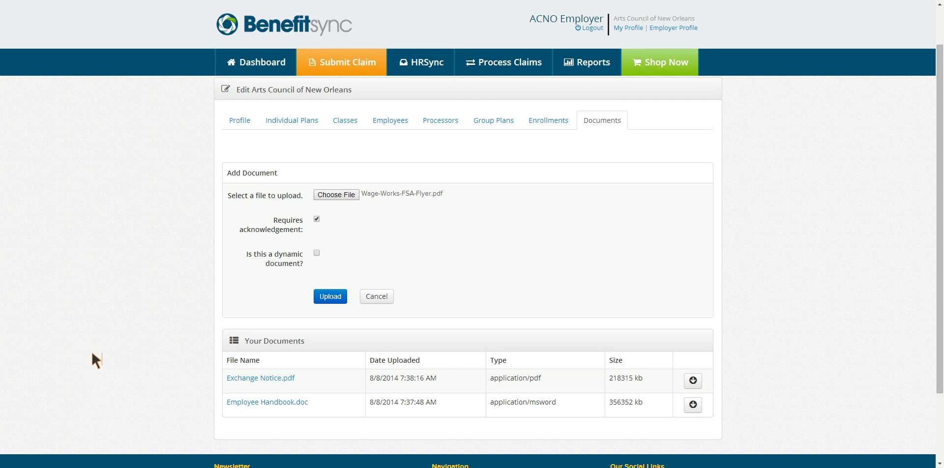
pyautogui.scroll(1, 194, 392)
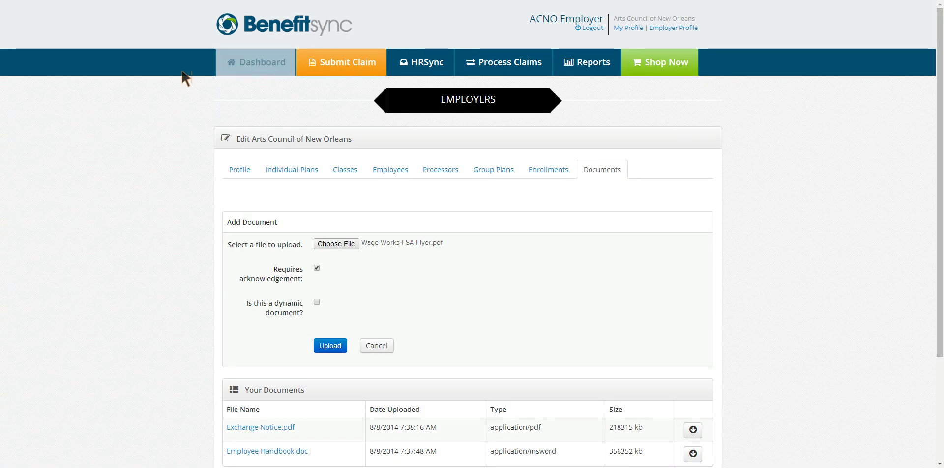
# - Go back to the Dashboard and choose No Thanks on the add-employees notice
pyautogui.click(255, 59)
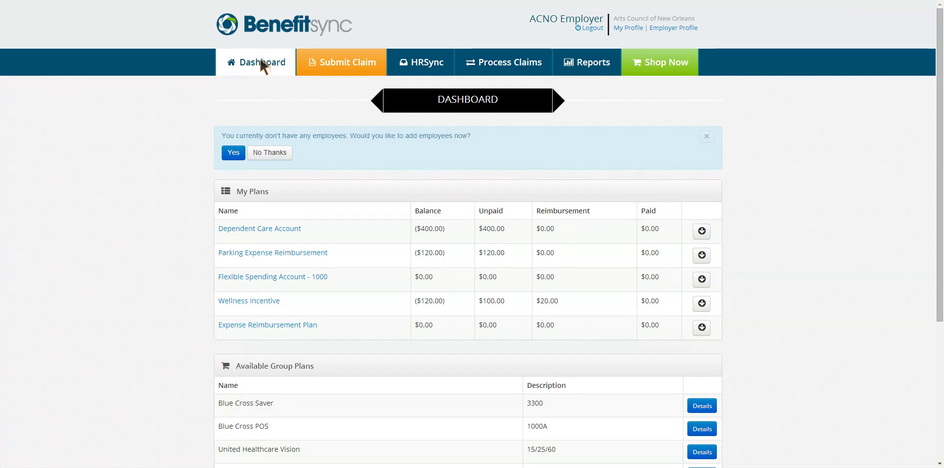
pyautogui.click(267, 152)
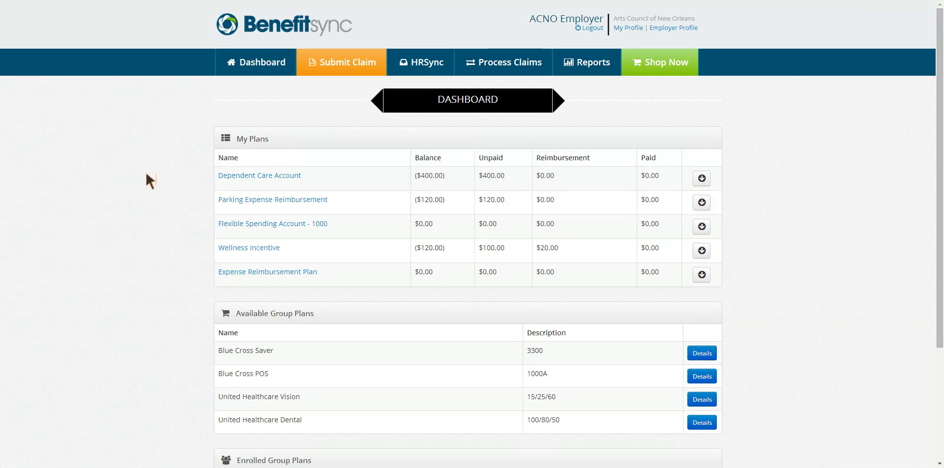
pyautogui.scroll(-3, 688, 359)
pyautogui.scroll(3, 781, 308)
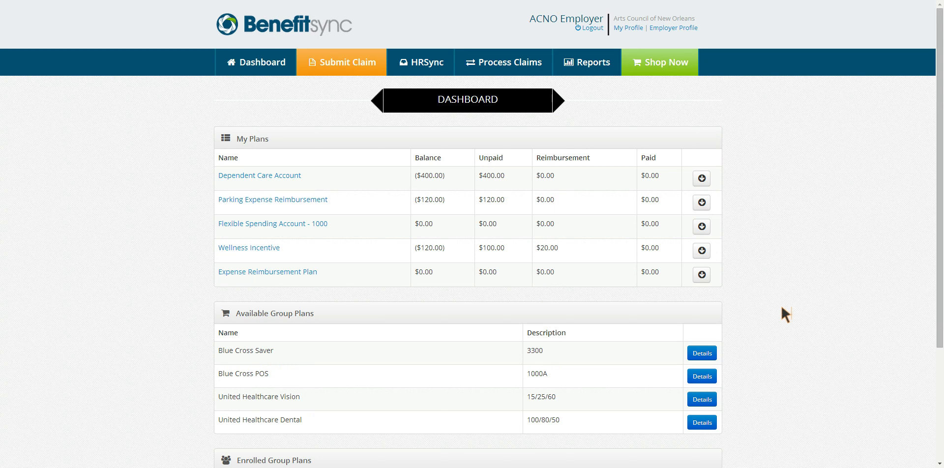